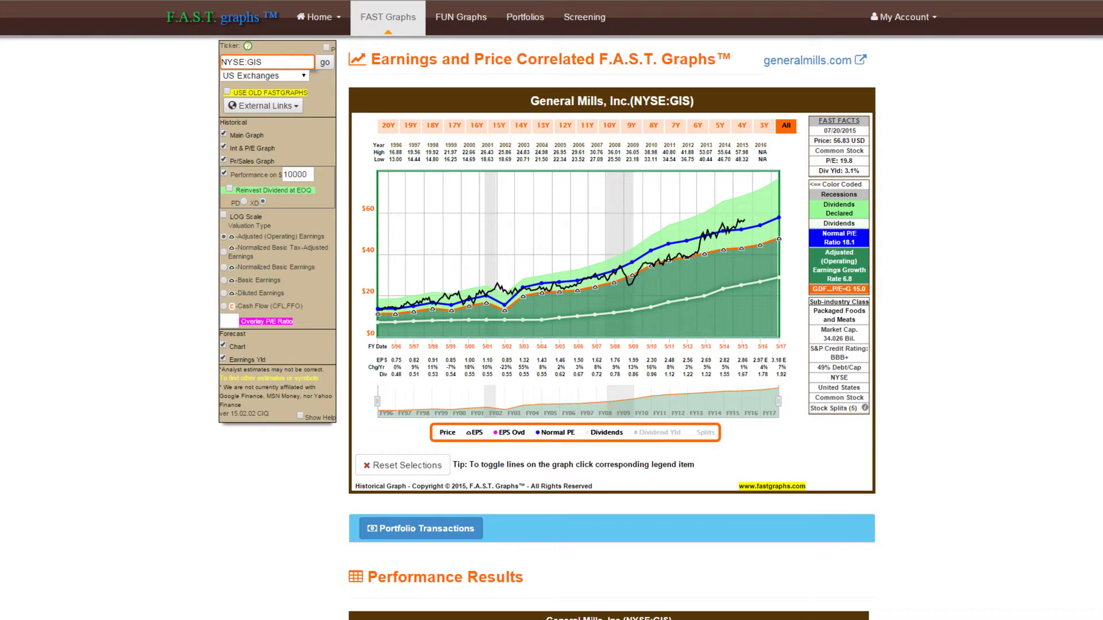
Open the stock screener and expand its filter panel with Customize This Screen
left_click(576, 21)
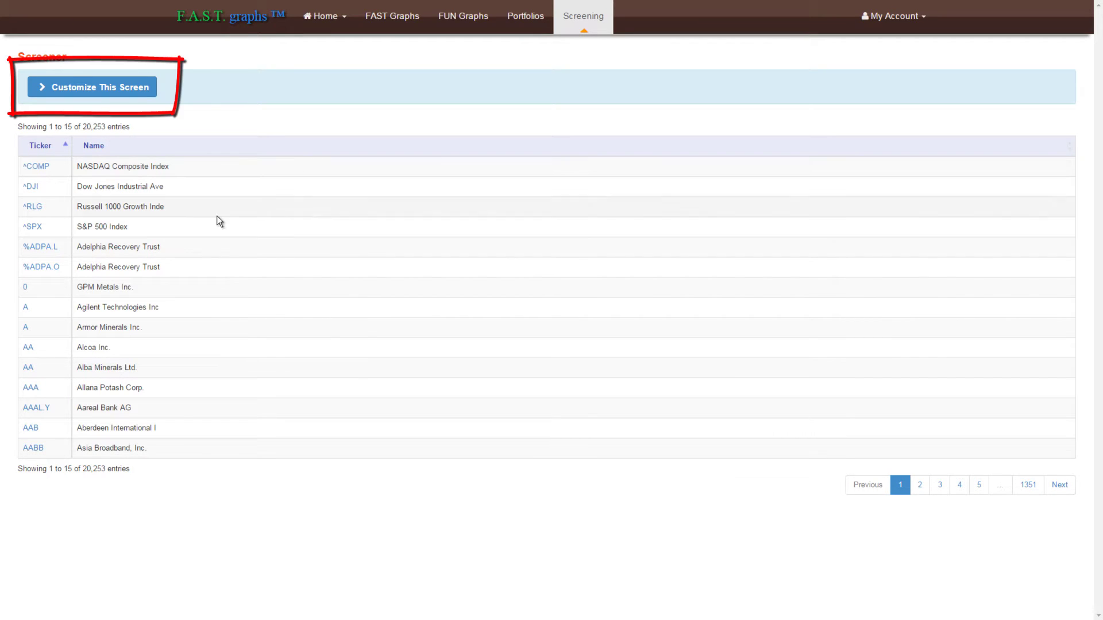
left_click(83, 96)
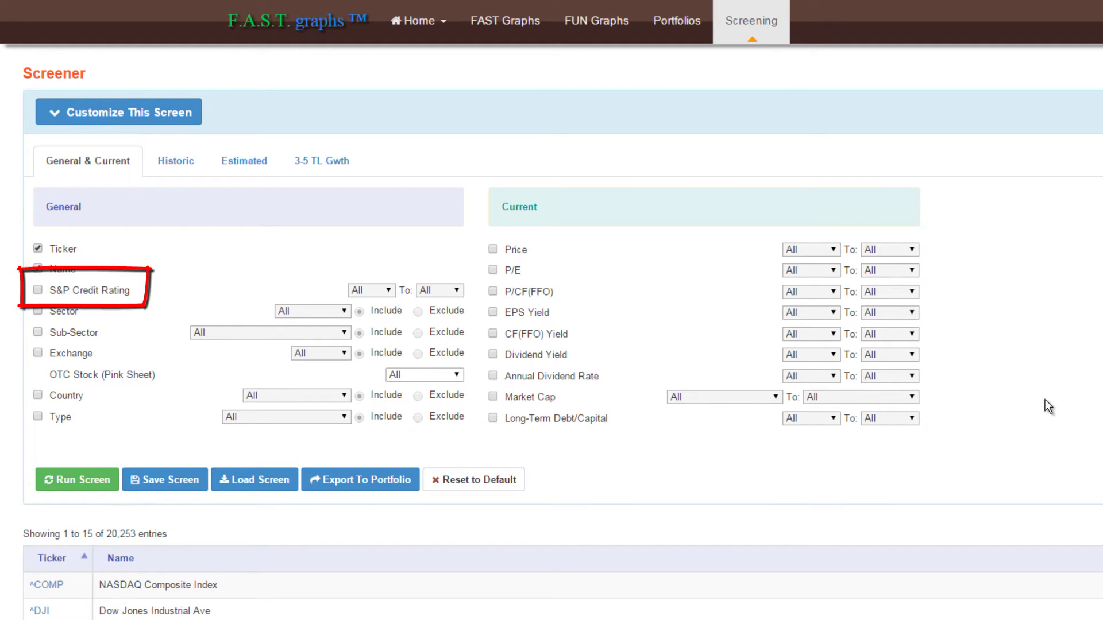
Add S&P credit rating, Consumer Staples sector and P/E 8–14 as screening criteria
left_click(38, 290)
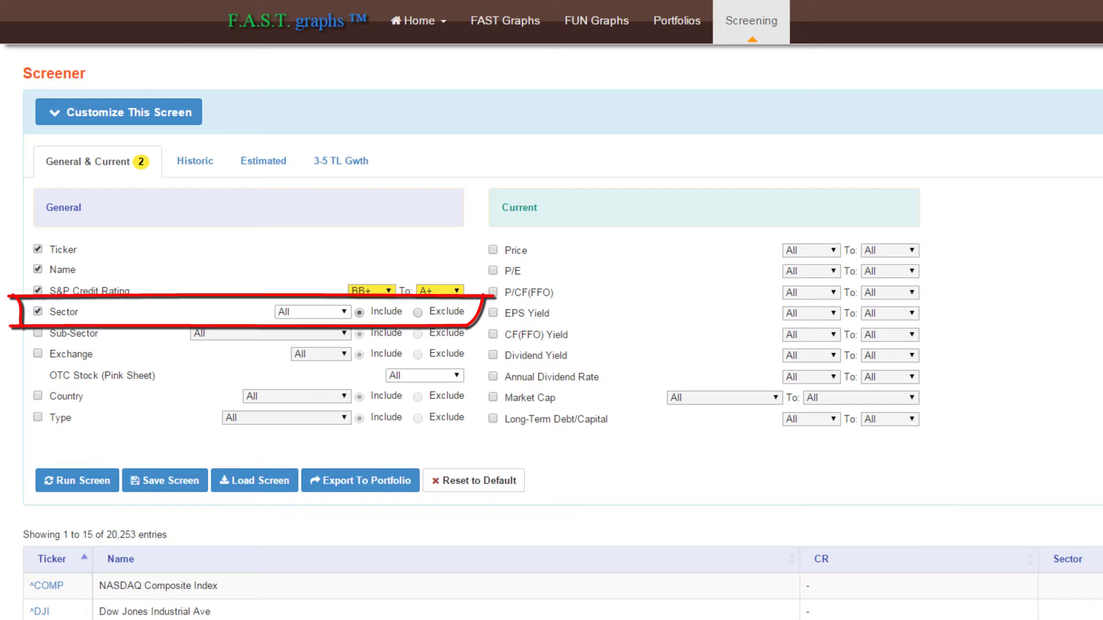
left_click(343, 312)
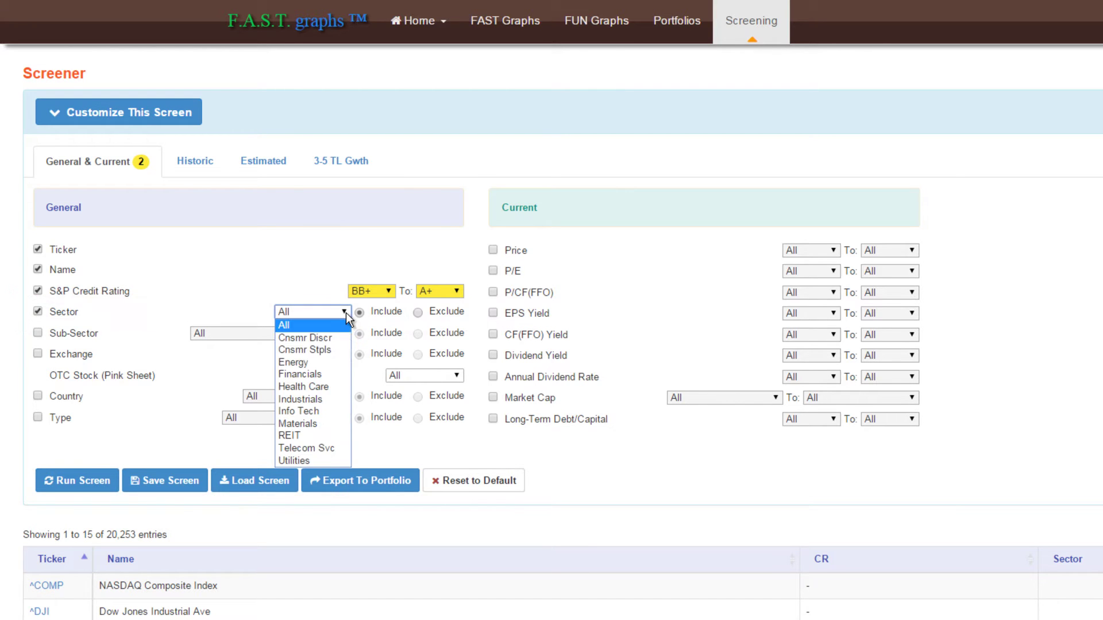
left_click(311, 350)
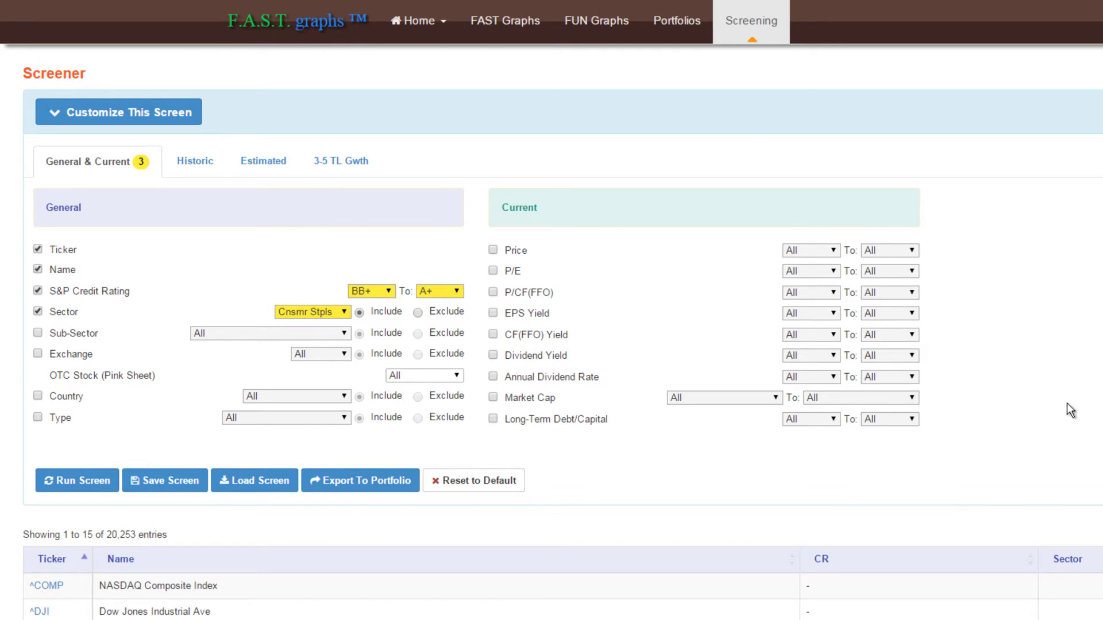
left_click(492, 271)
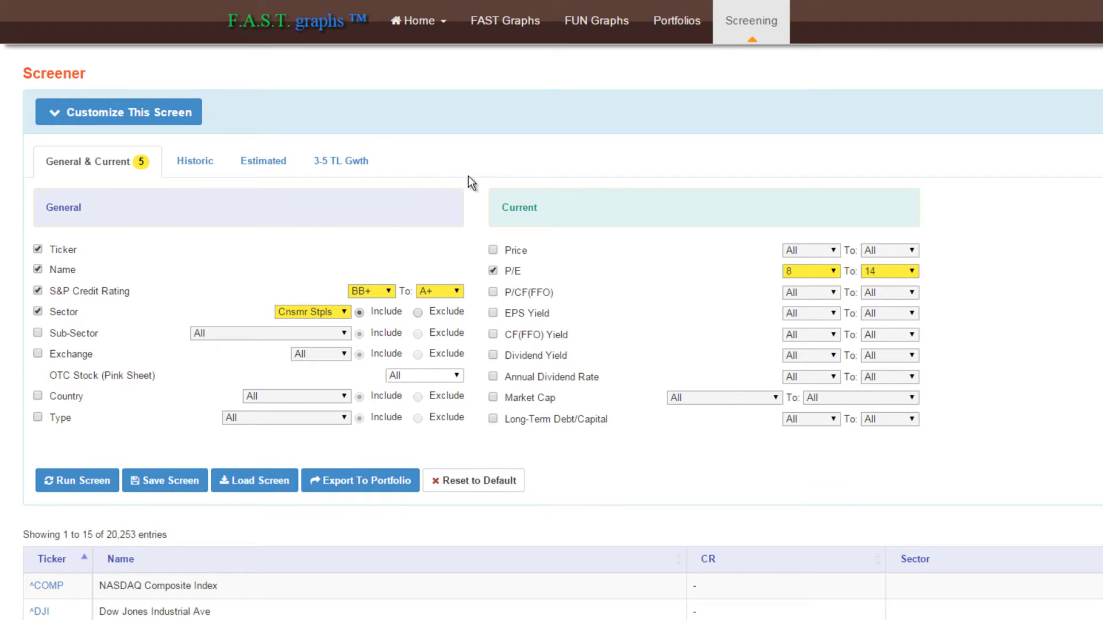
Switch the screener to its Historic growth filters
left_click(192, 163)
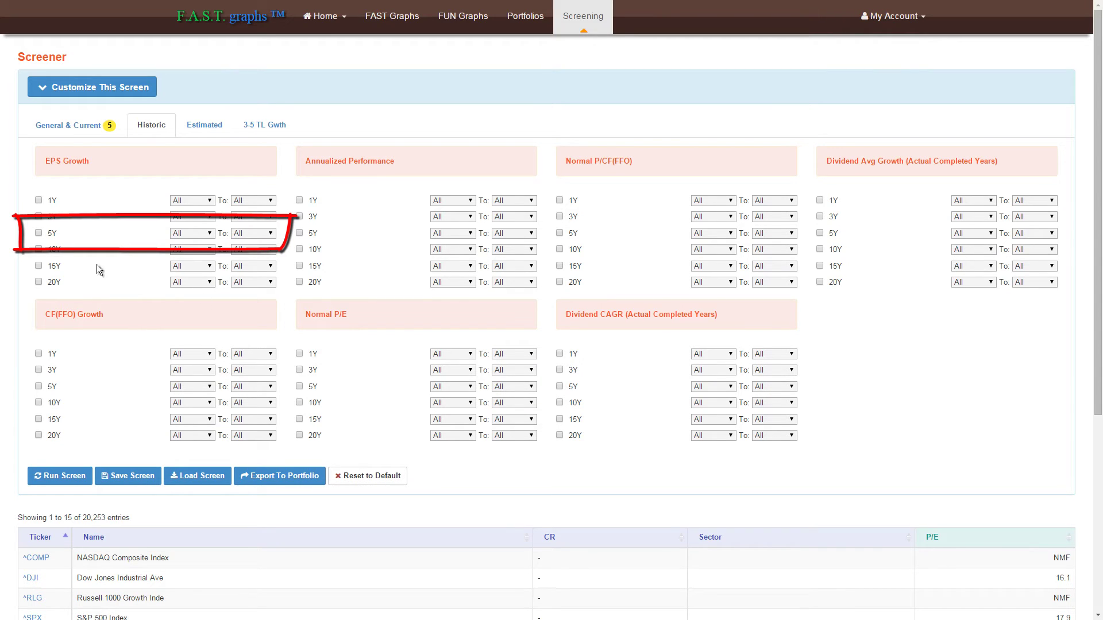
Add 5-year EPS growth as a criterion, bounded from 5% to 19%
left_click(39, 233)
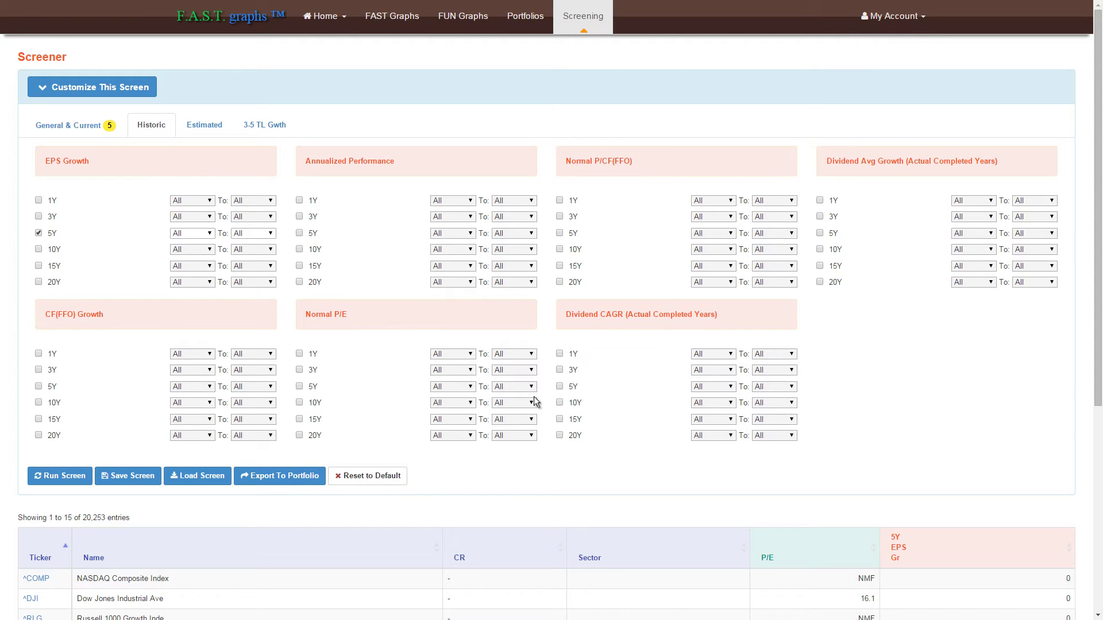
left_click(208, 233)
scroll(210, 290, "down", 3)
scroll(207, 330, "down", 3)
left_click(178, 286)
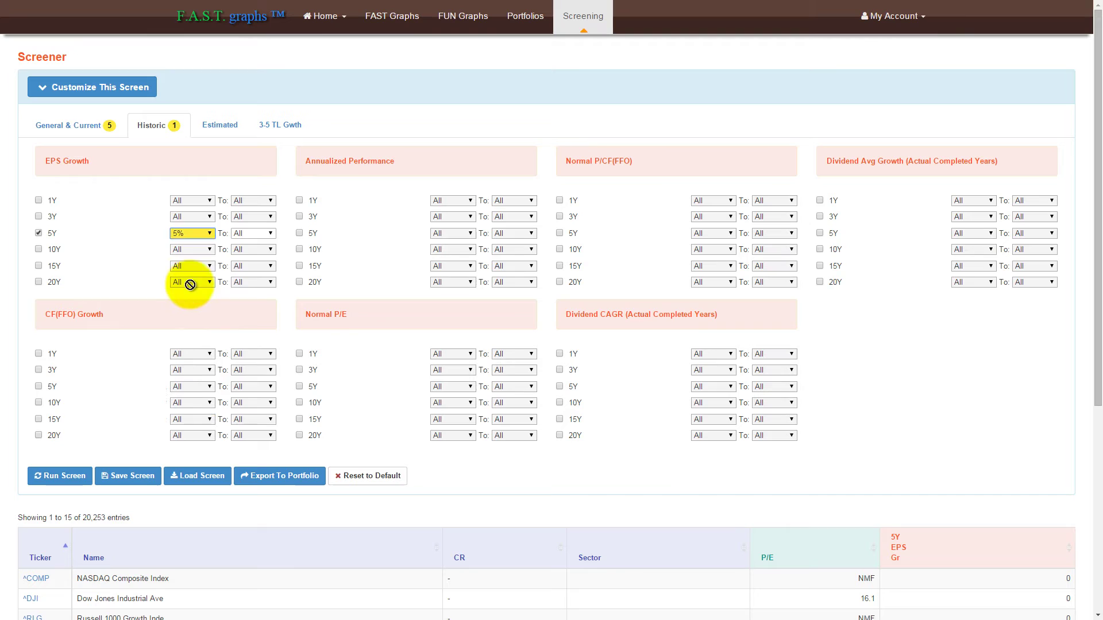
left_click(268, 234)
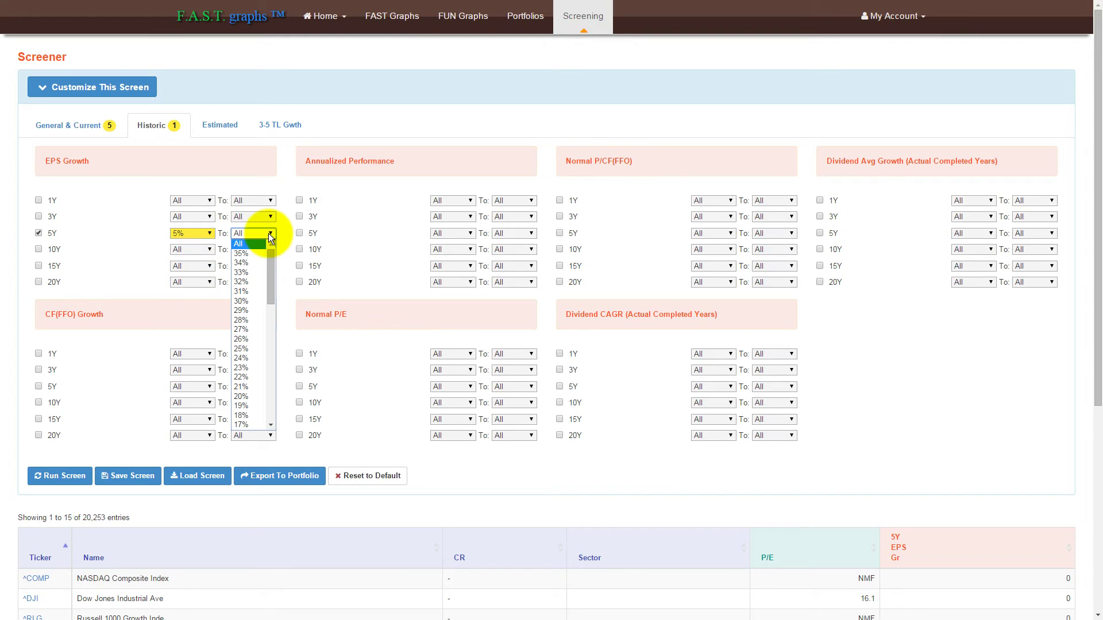
left_click(259, 406)
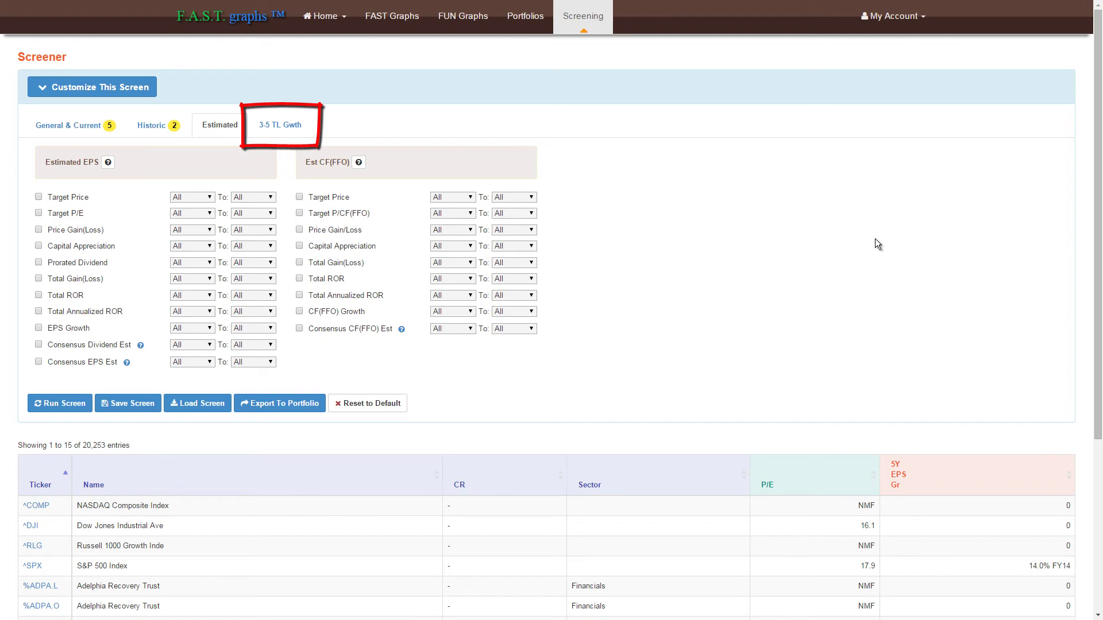
Add projected Total ROR from the 3-5 year trendline growth filters
left_click(280, 125)
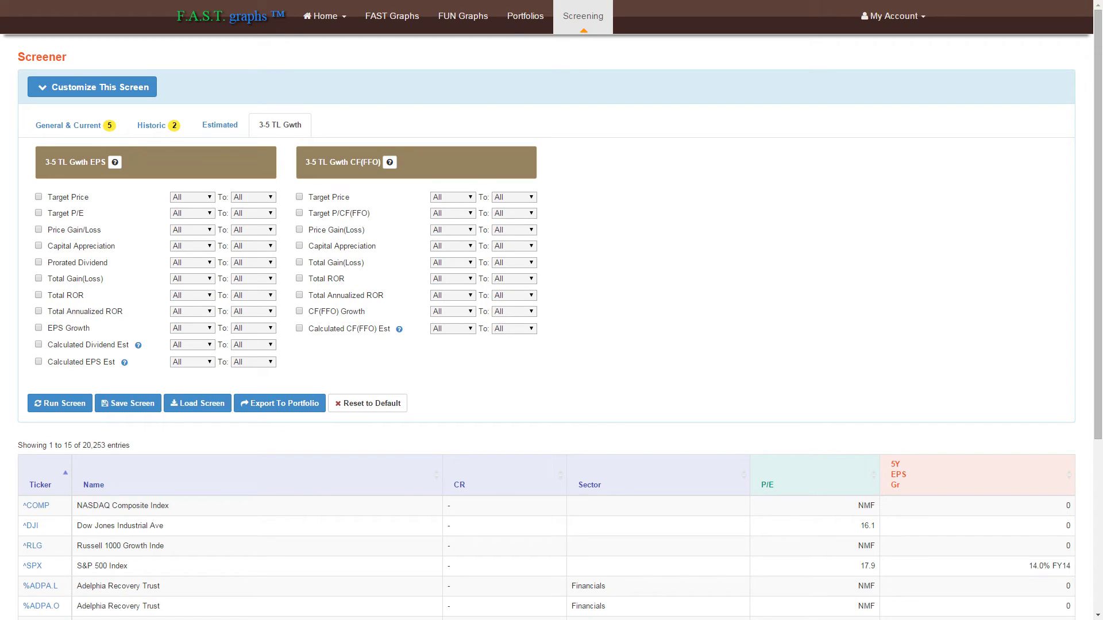
scroll(551, 327, "down", 1)
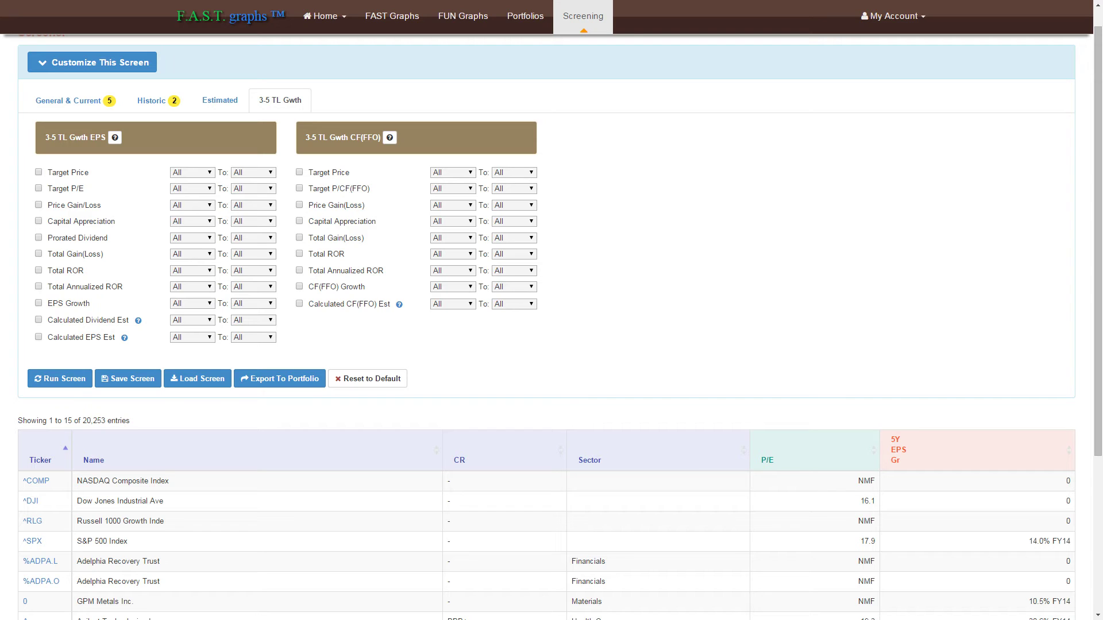
left_click(38, 269)
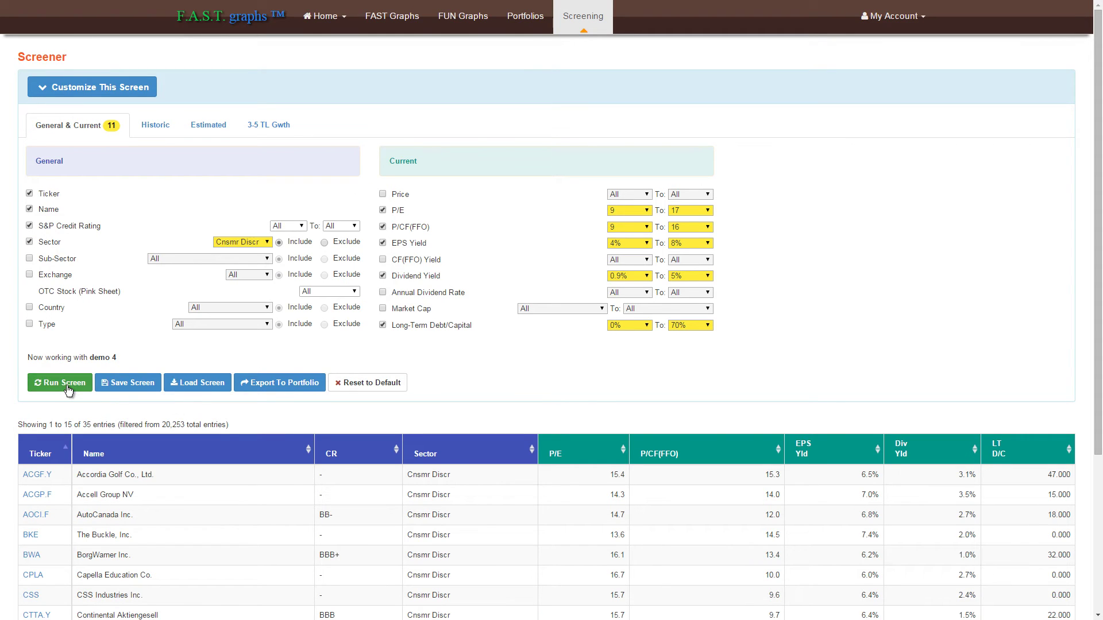
Run the screen to list the 35 matching consumer discretionary stocks
left_click(68, 387)
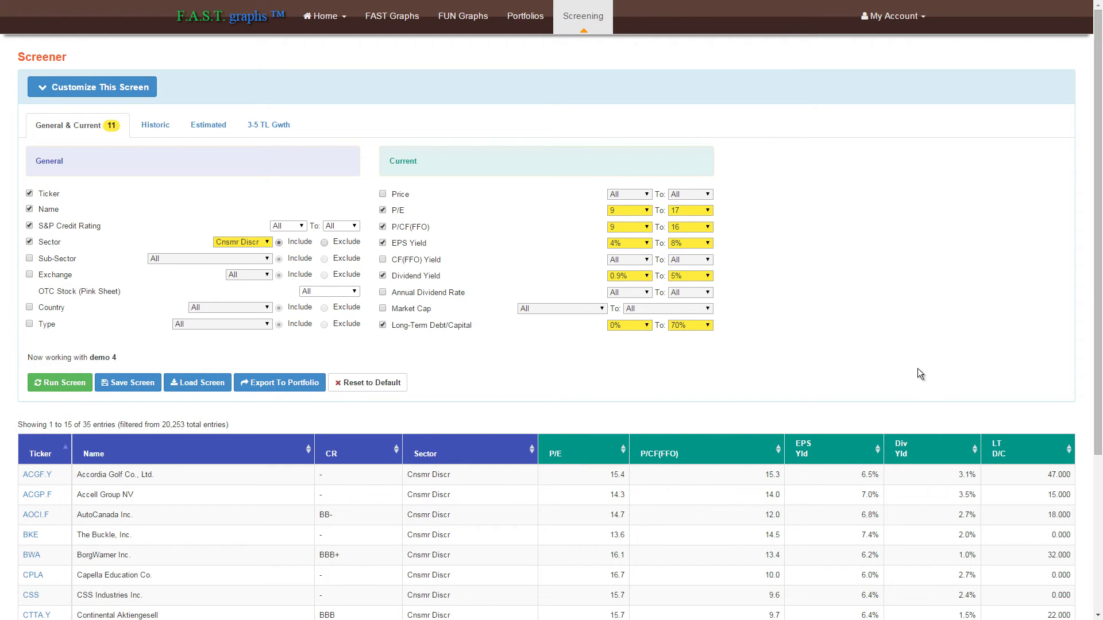
left_click_drag(1098, 298, 1090, 333)
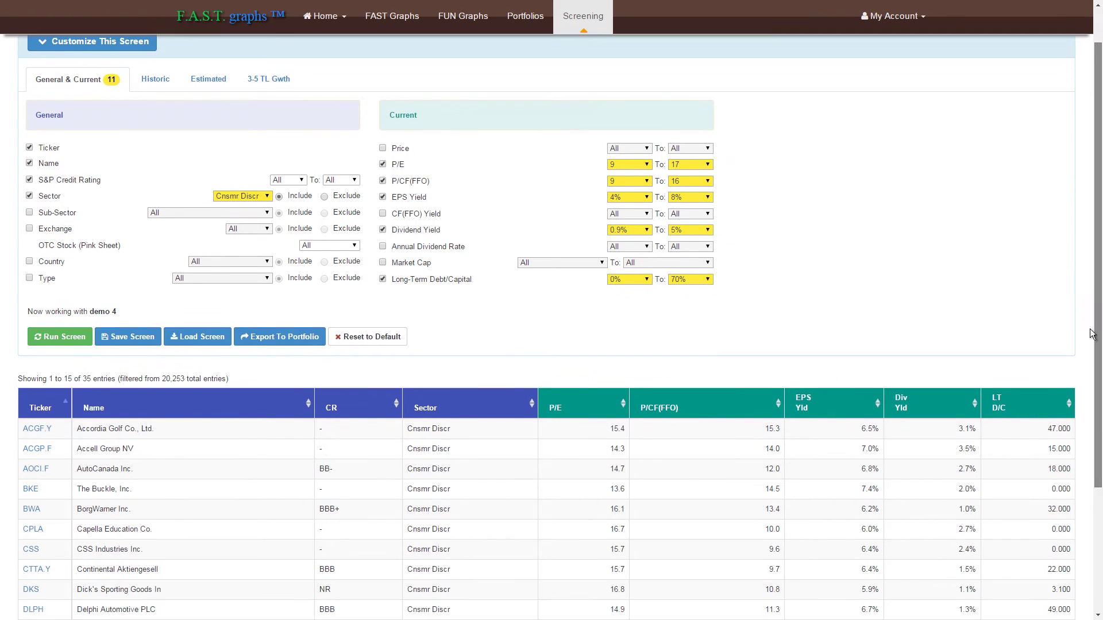
scroll(1089, 333, "down", 2)
scroll(1073, 410, "down", 1)
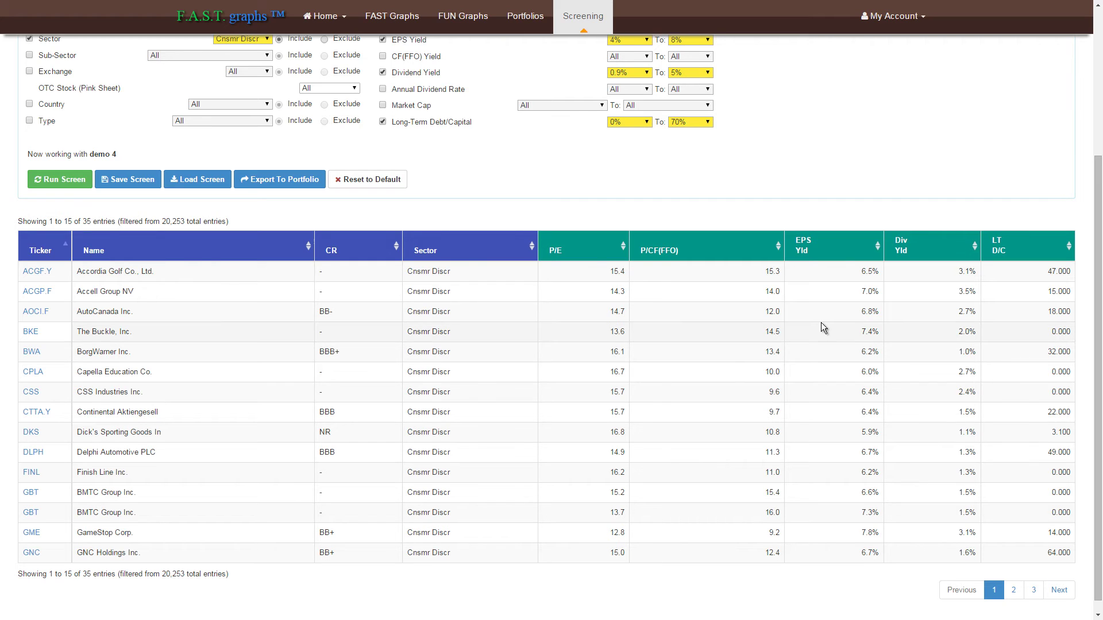
Sort results by P/E ascending then descending, and open Macy's chart
left_click(592, 258)
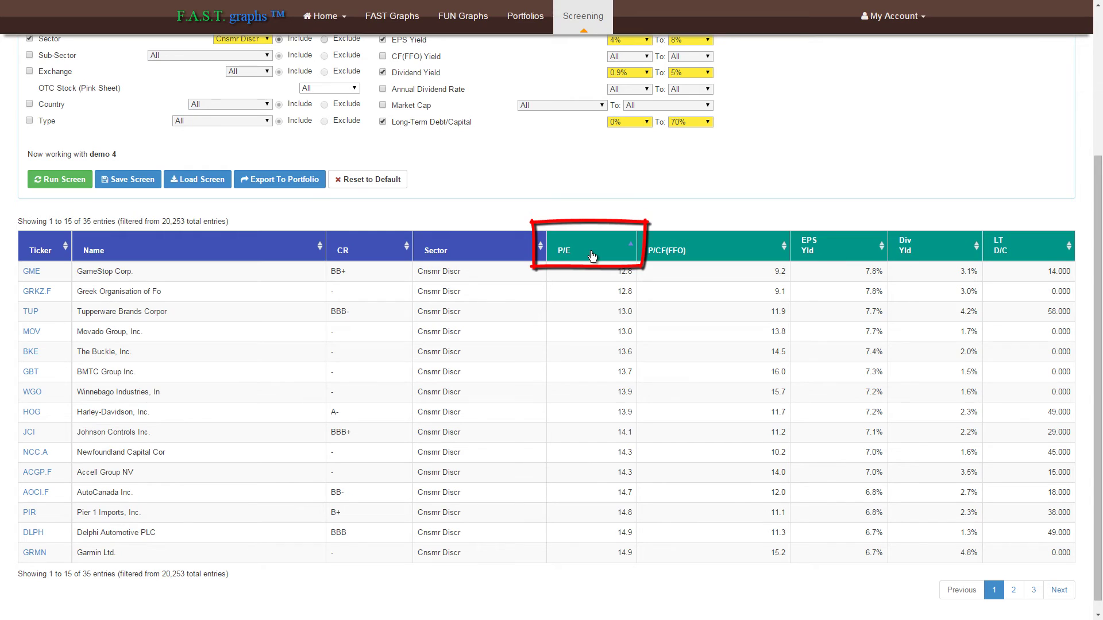
left_click(592, 256)
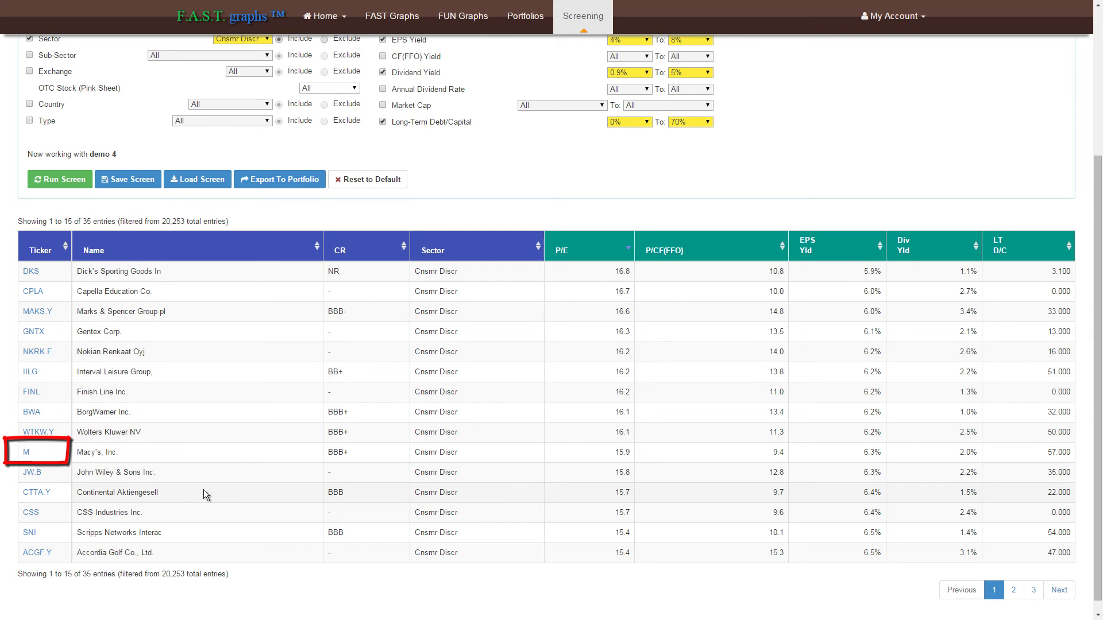
left_click(28, 455)
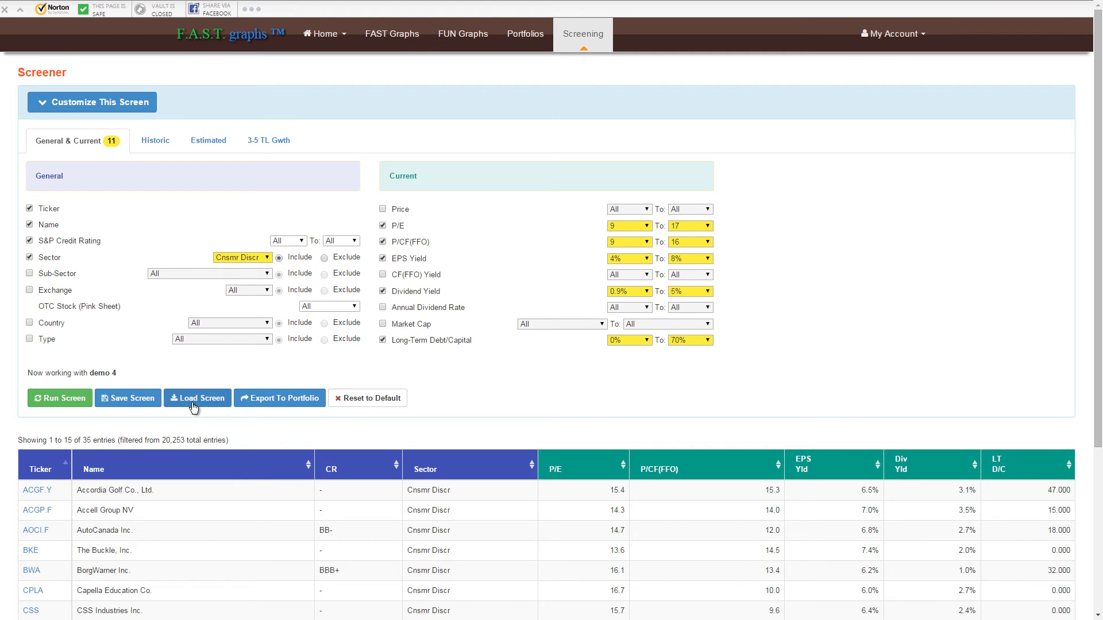
Save the filters to the existing demo 4 screen from the Save Screen options
left_click(129, 398)
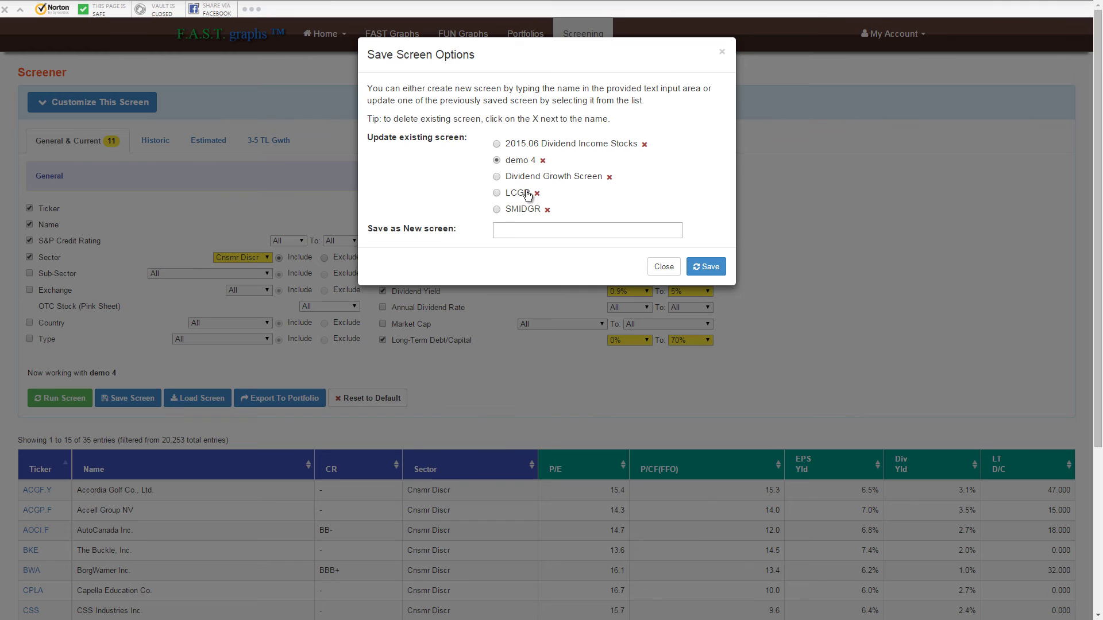
left_click(500, 231)
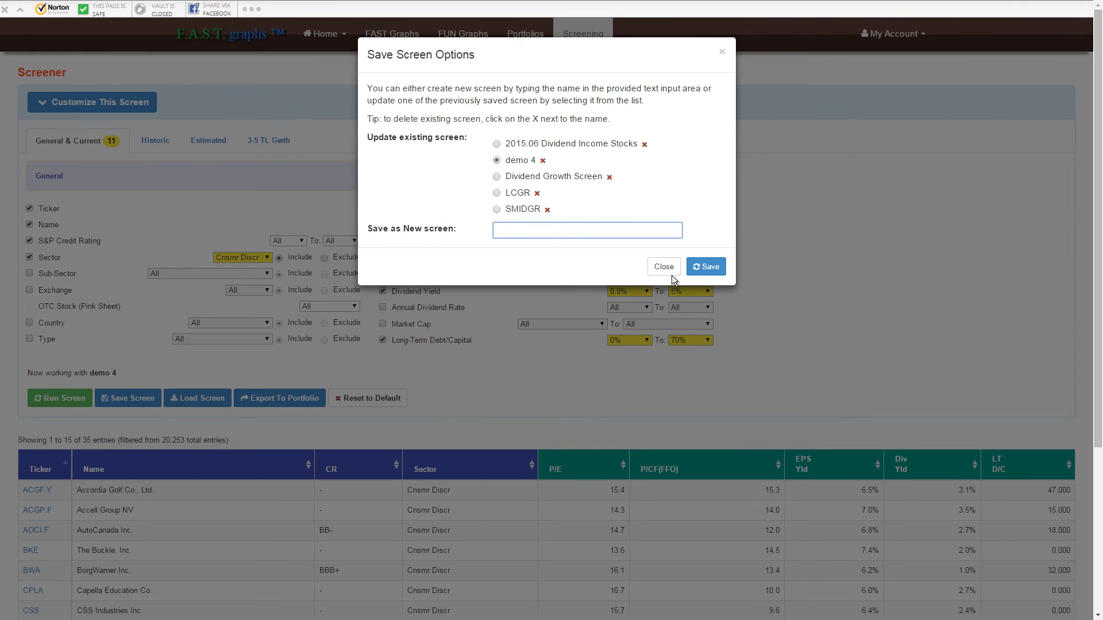
left_click(707, 270)
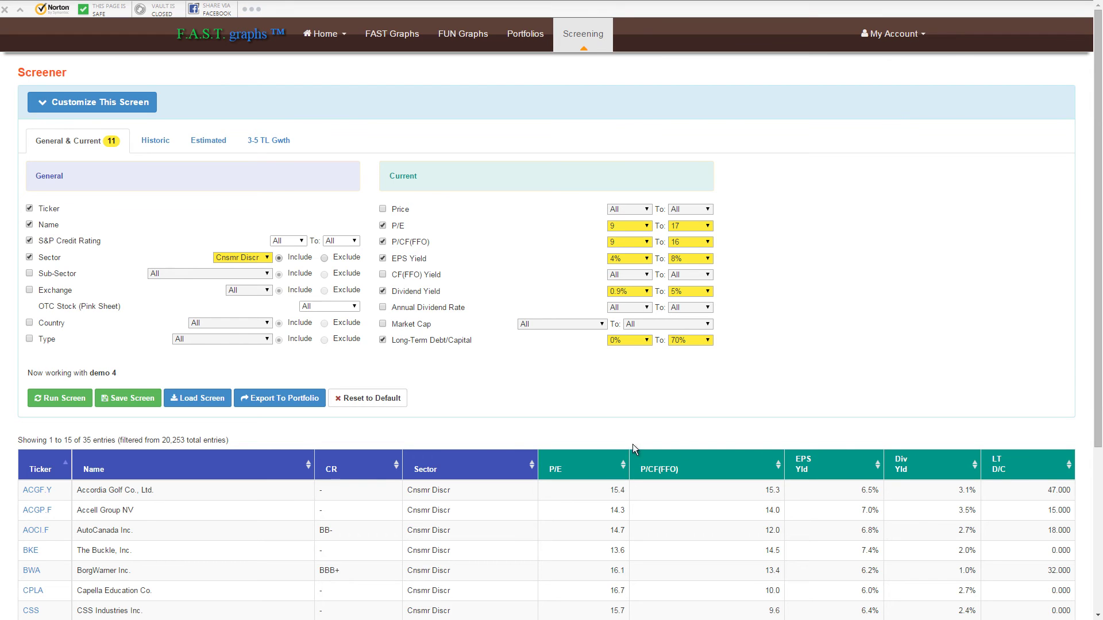
left_click(281, 399)
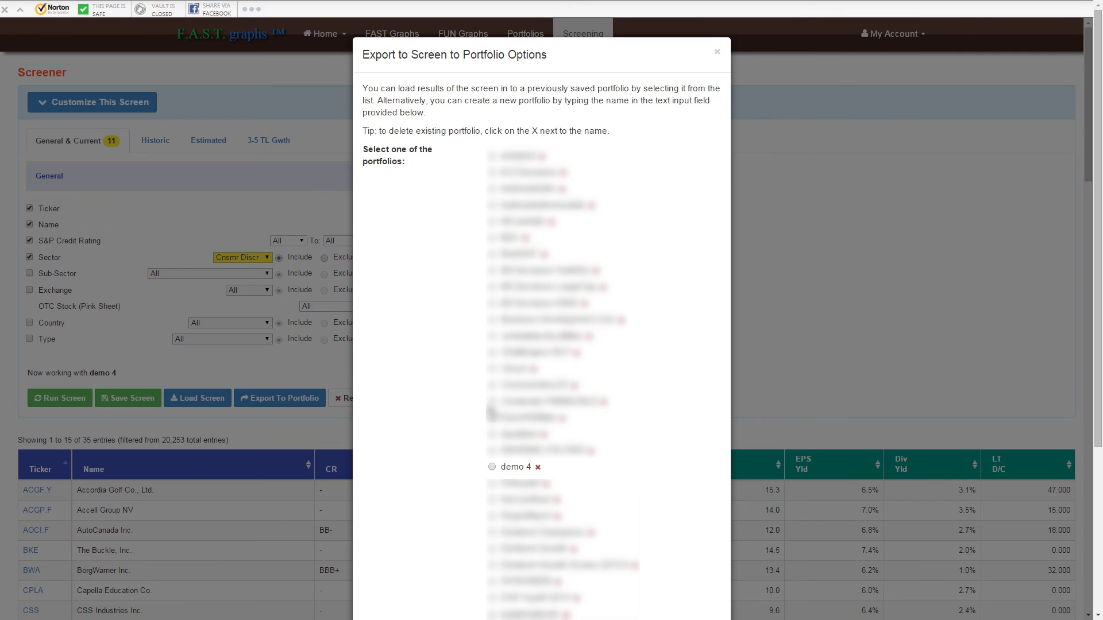
left_click(492, 467)
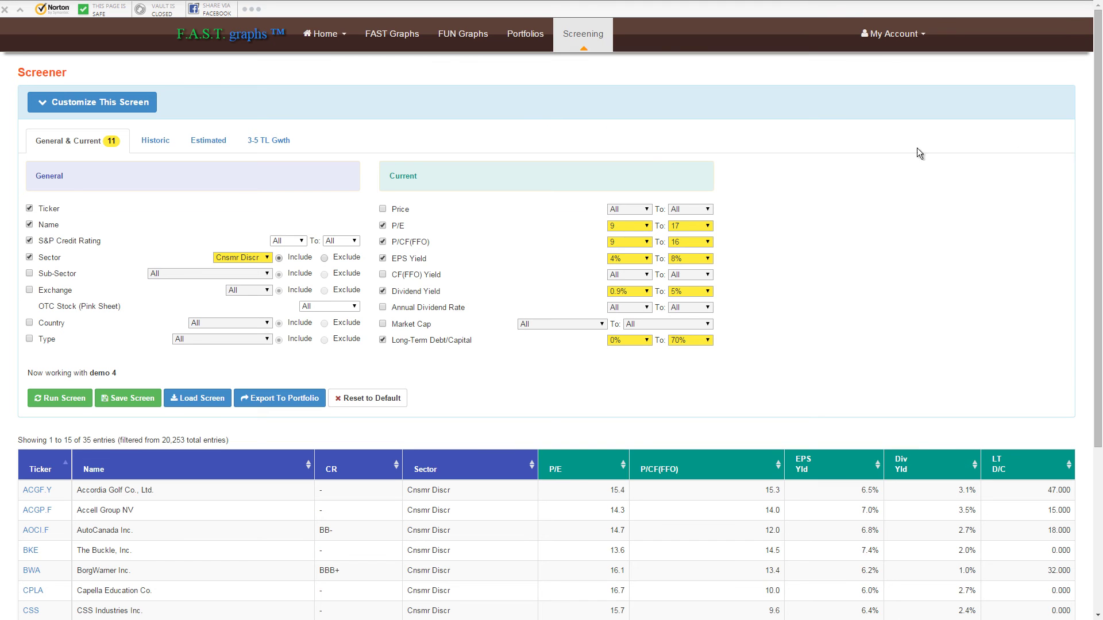
left_click(522, 38)
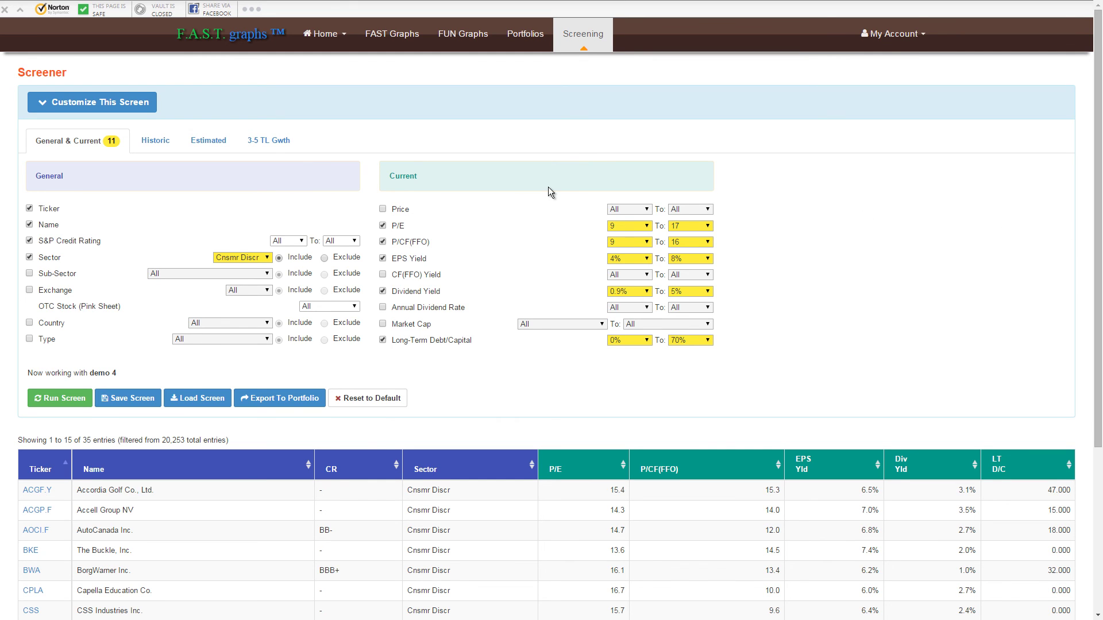
left_click(208, 141)
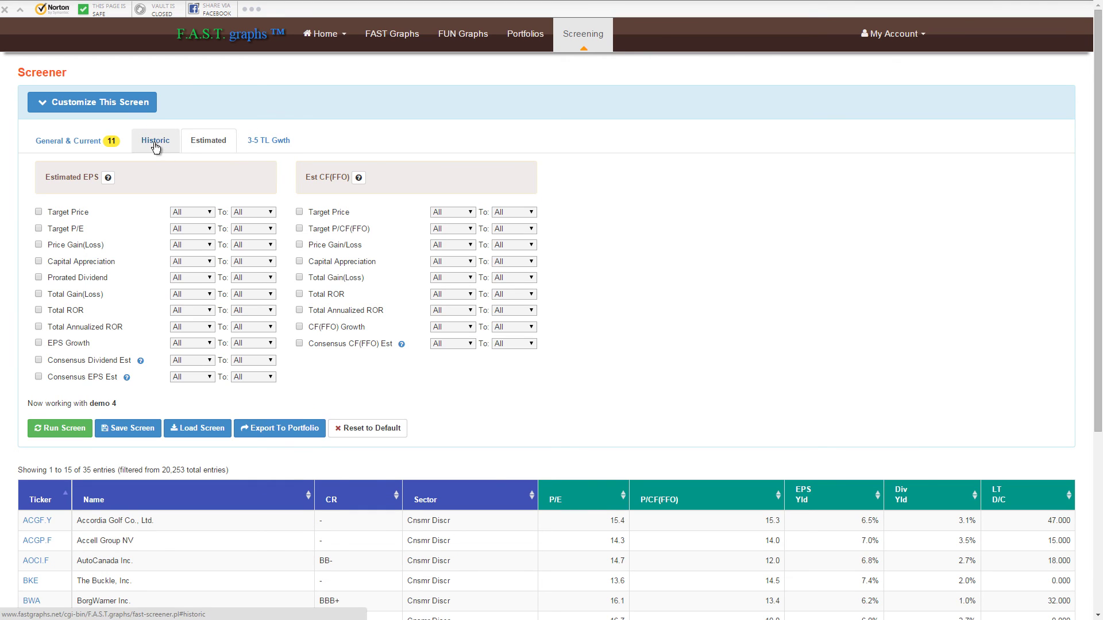
left_click(76, 141)
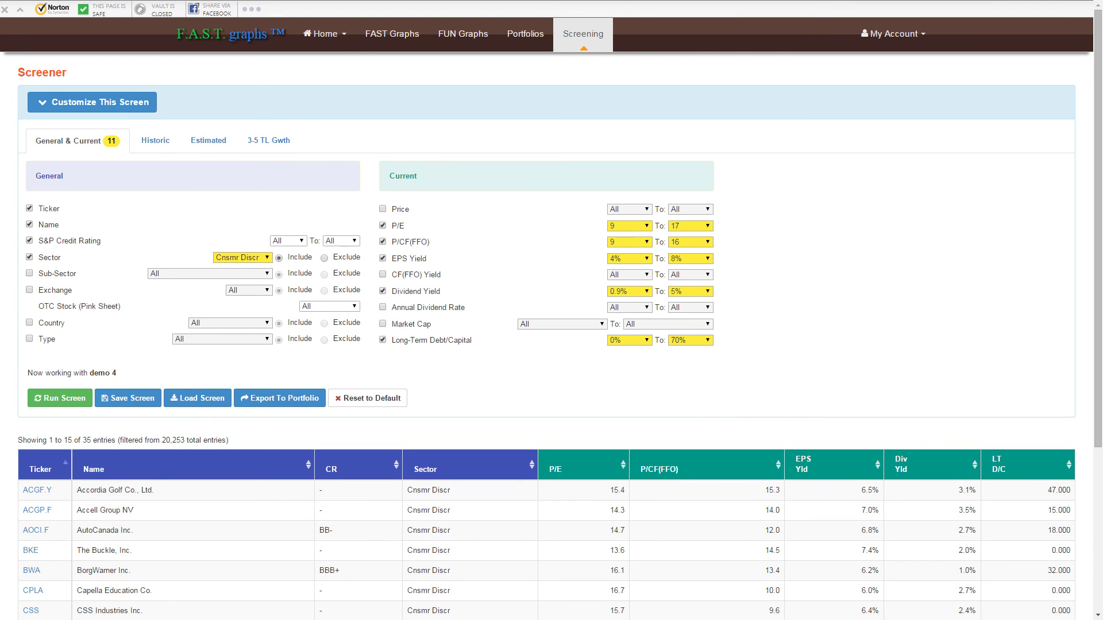